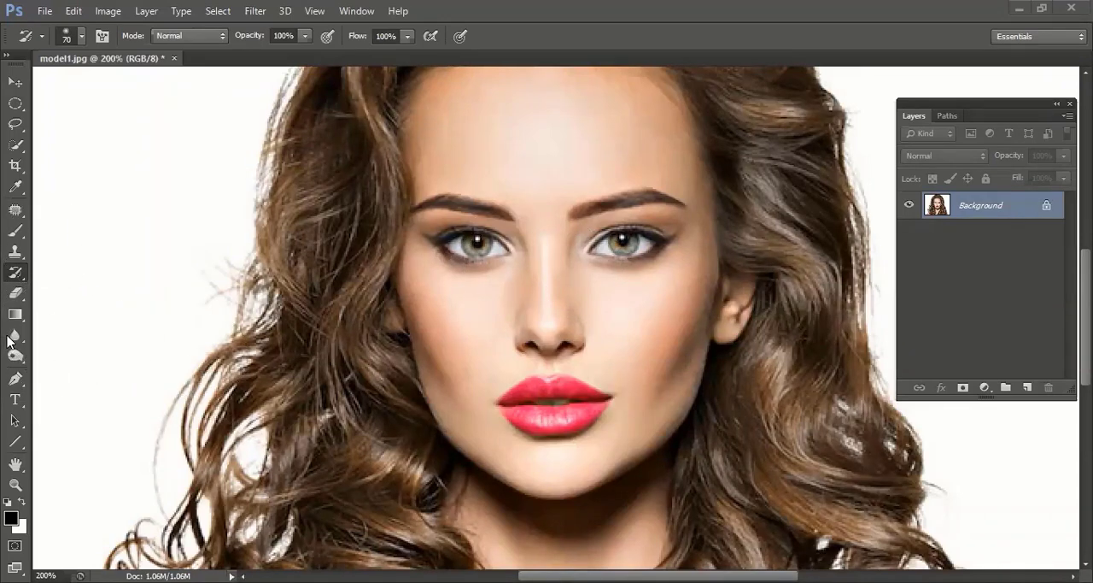
Choose the Blur tool and set its soft brush size to 50 px
left_click(15, 335)
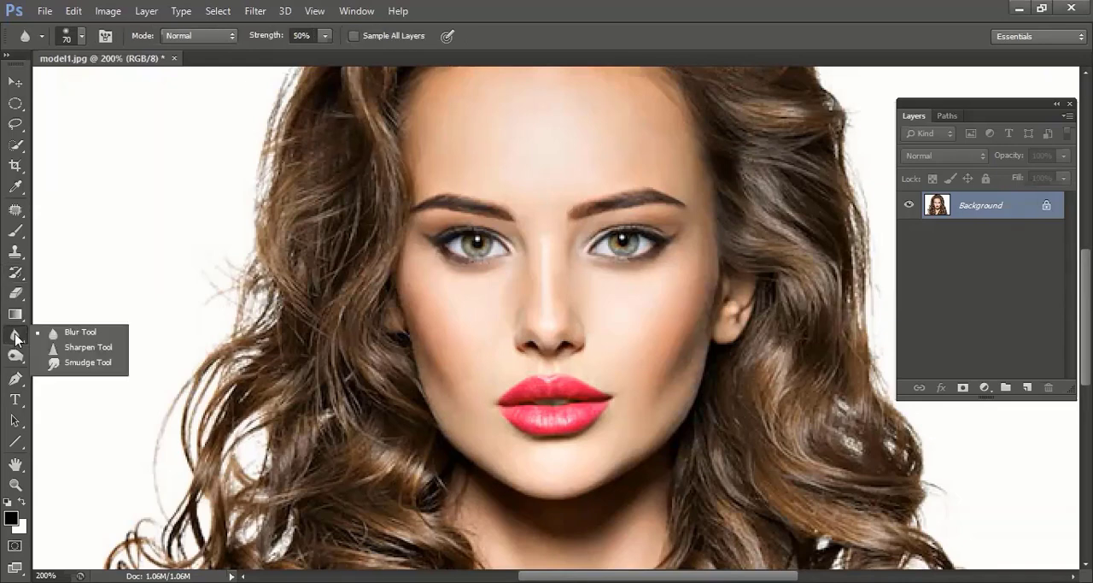
left_click(95, 338)
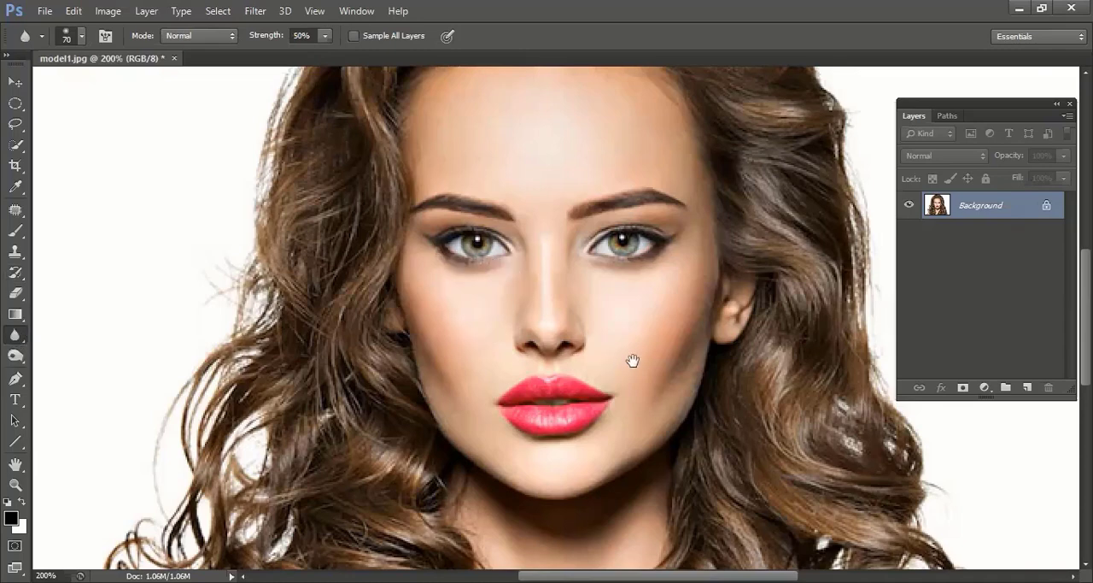
left_click_drag(632, 362, 499, 401)
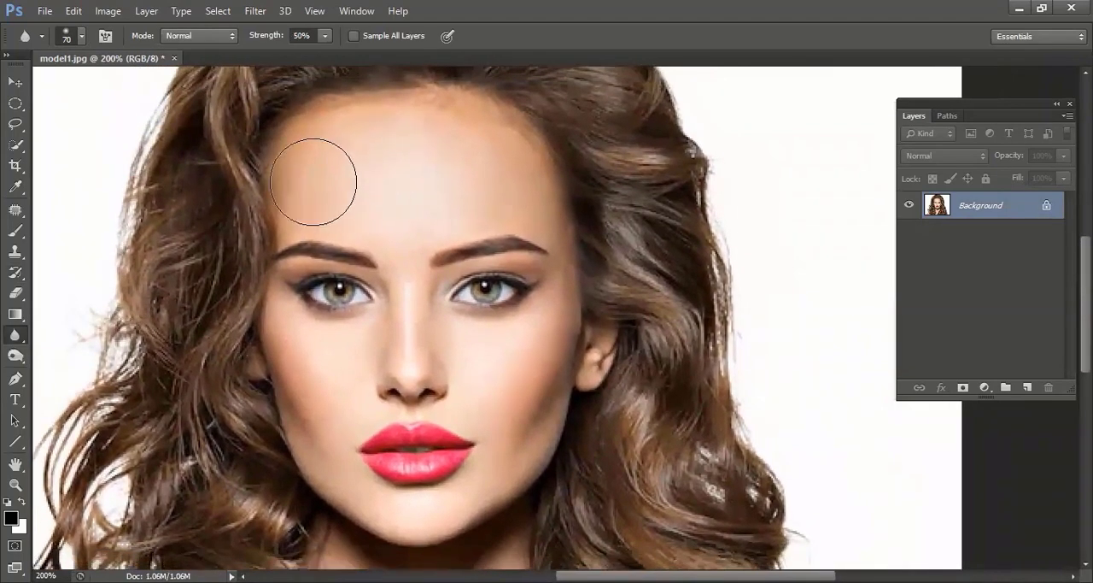
left_click(83, 39)
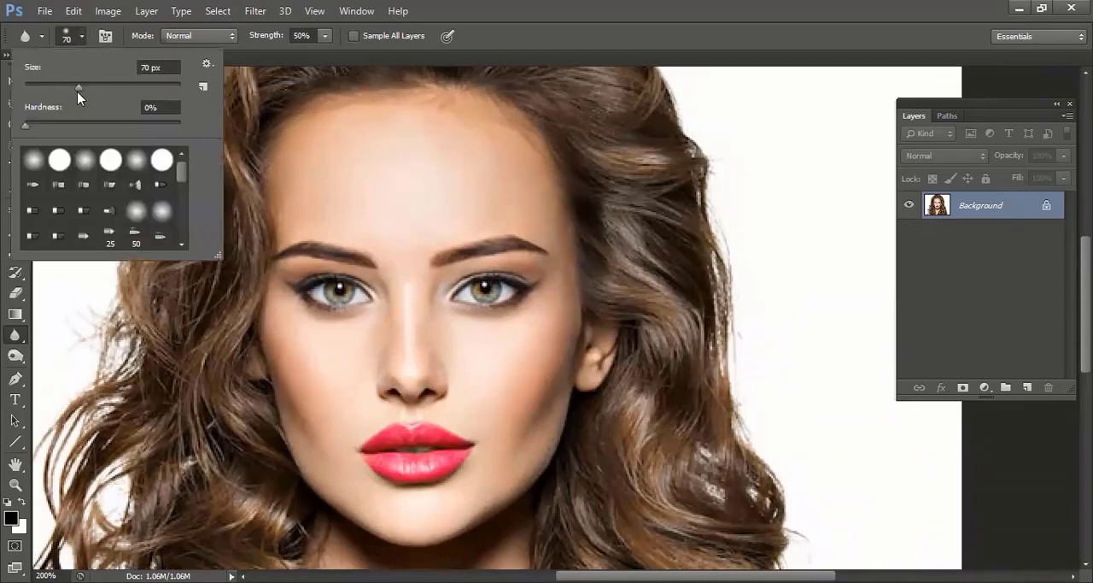
left_click_drag(78, 88, 57, 85)
left_click_drag(63, 87, 68, 85)
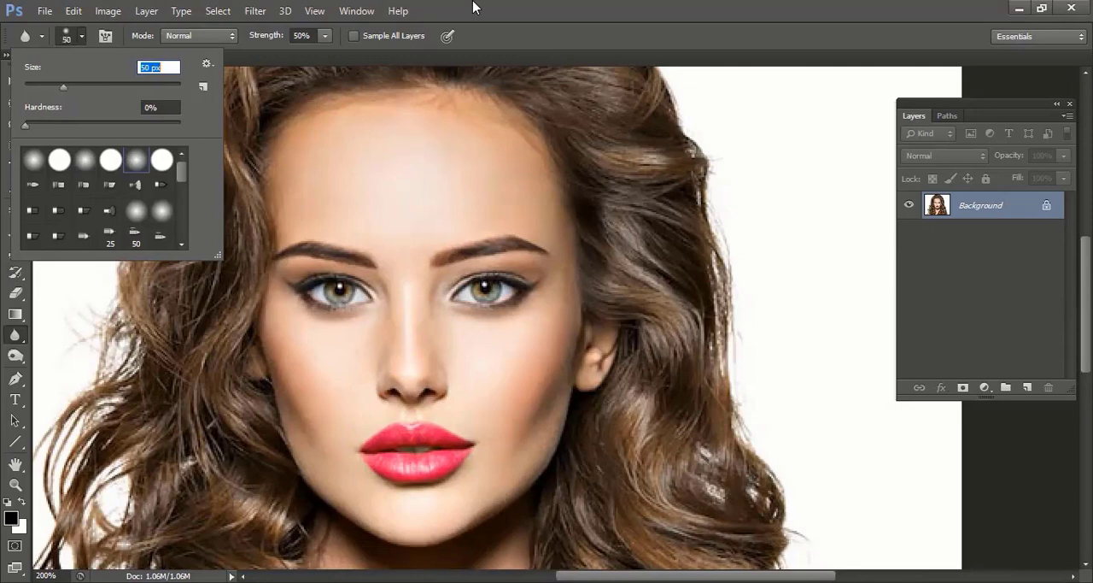
key("Return")
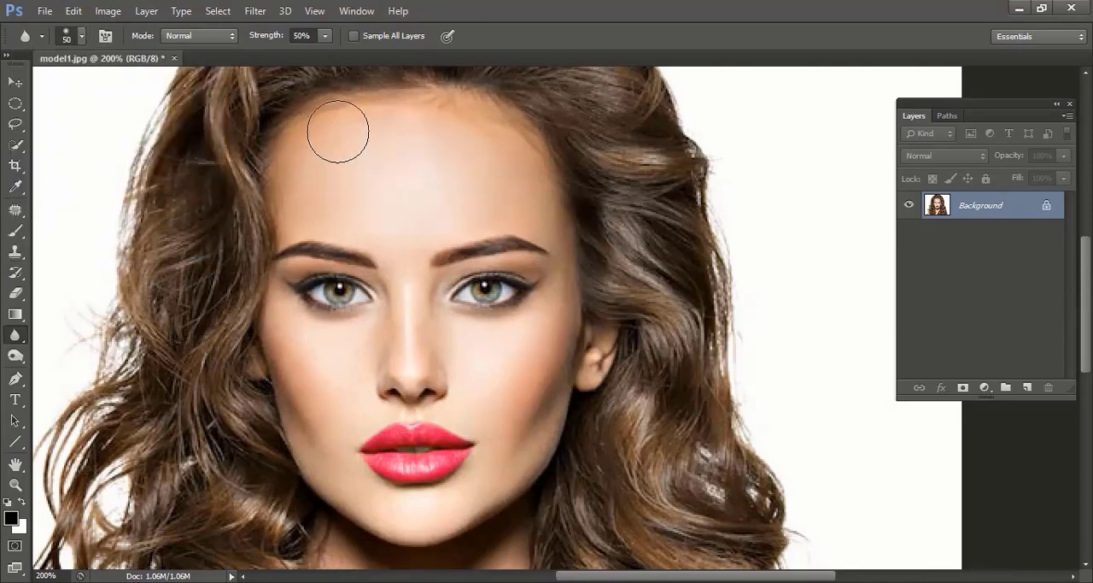
Soften the skin across the model's forehead, nose and cheeks with the Blur tool at 50% strength
mouse_move(339, 132)
left_mouse_down()
mouse_move(311, 165)
mouse_move(304, 146)
mouse_move(300, 208)
mouse_move(444, 209)
mouse_move(516, 193)
mouse_move(559, 208)
mouse_move(545, 177)
mouse_move(570, 238)
mouse_move(564, 336)
mouse_move(531, 369)
mouse_move(512, 430)
mouse_move(545, 385)
mouse_move(542, 453)
mouse_move(487, 361)
mouse_move(505, 427)
mouse_move(466, 342)
mouse_move(373, 352)
mouse_move(317, 381)
mouse_move(320, 390)
mouse_move(289, 325)
mouse_move(335, 467)
mouse_move(342, 264)
left_mouse_up()
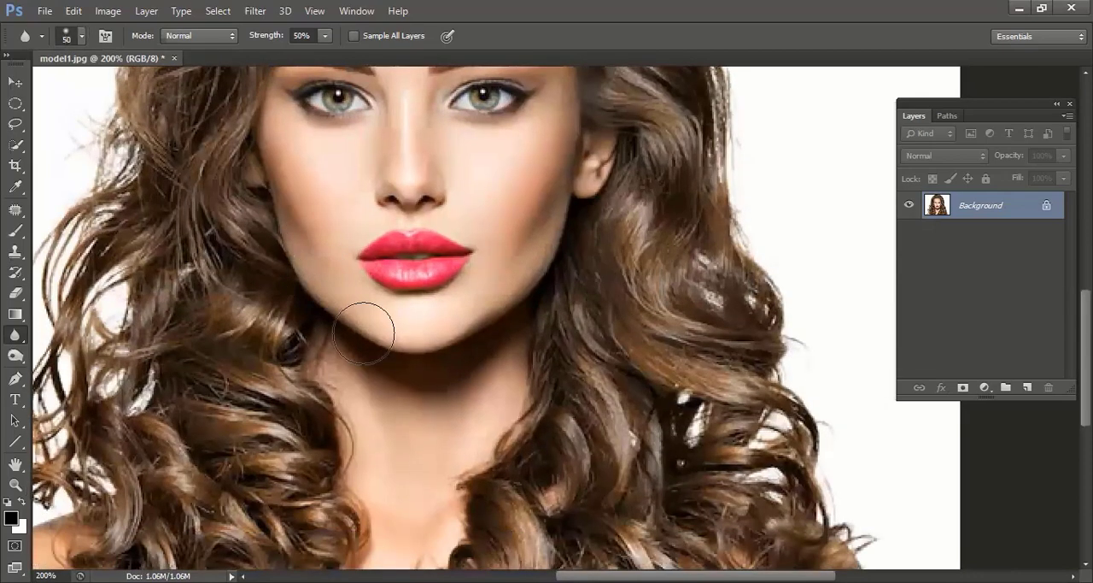
mouse_move(365, 324)
left_mouse_down()
mouse_move(425, 337)
mouse_move(508, 319)
mouse_move(493, 313)
mouse_move(540, 227)
mouse_move(510, 369)
mouse_move(480, 433)
mouse_move(476, 390)
mouse_move(380, 405)
mouse_move(361, 425)
mouse_move(351, 395)
mouse_move(426, 515)
mouse_move(484, 394)
mouse_move(399, 323)
mouse_move(460, 280)
left_mouse_up()
left_click_drag(468, 352, 439, 450)
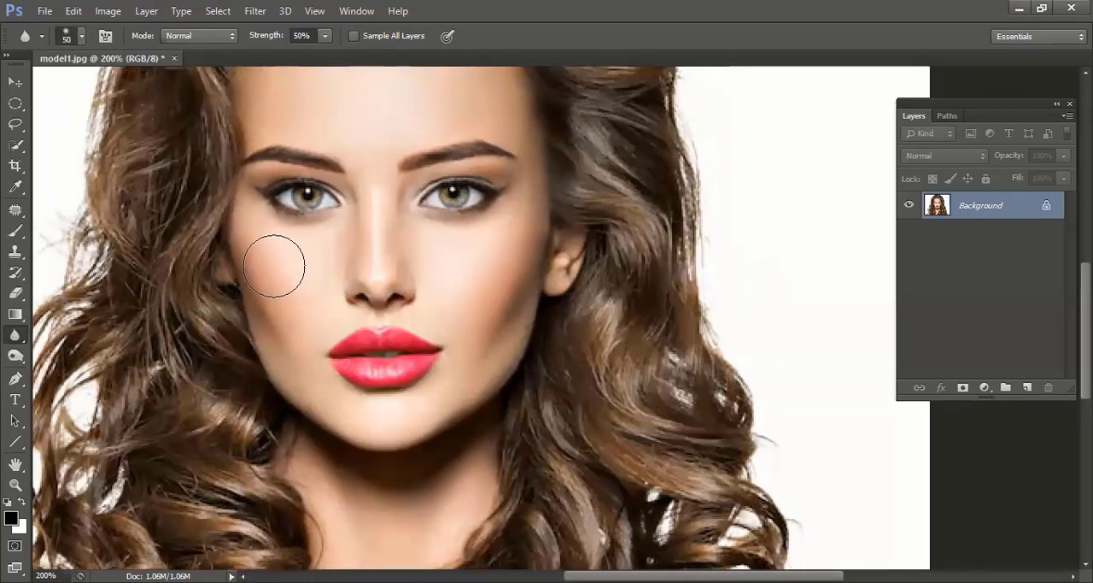
left_click_drag(441, 216, 435, 379)
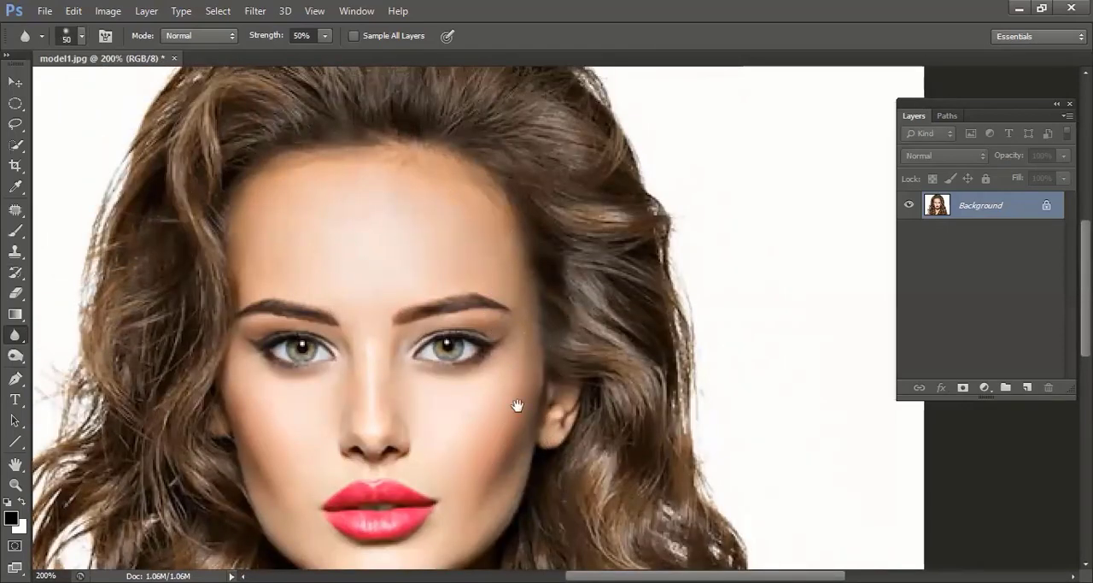
left_click_drag(518, 409, 525, 261)
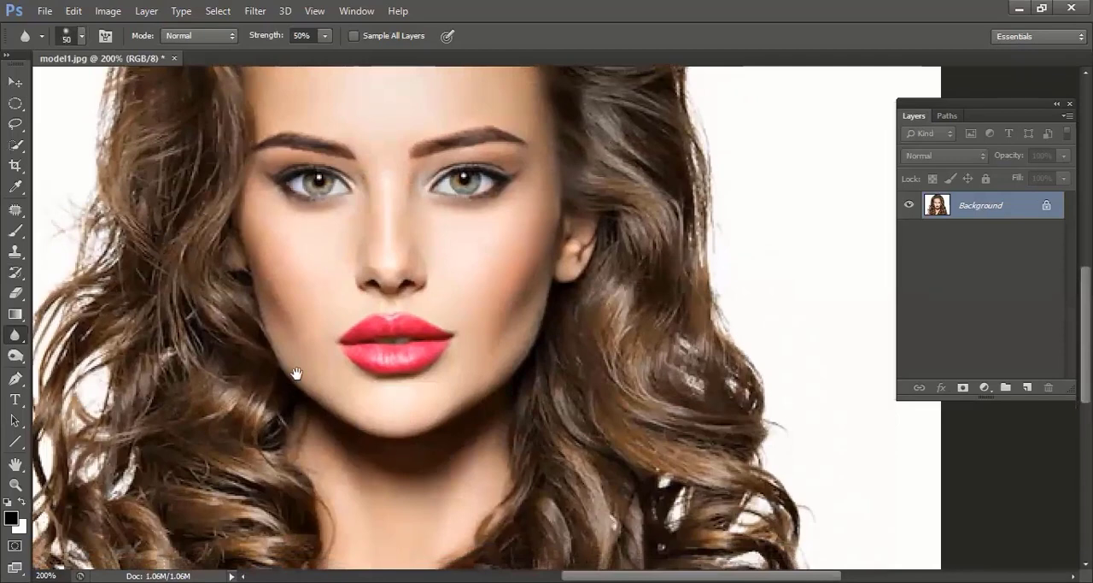
left_click_drag(363, 257, 412, 324)
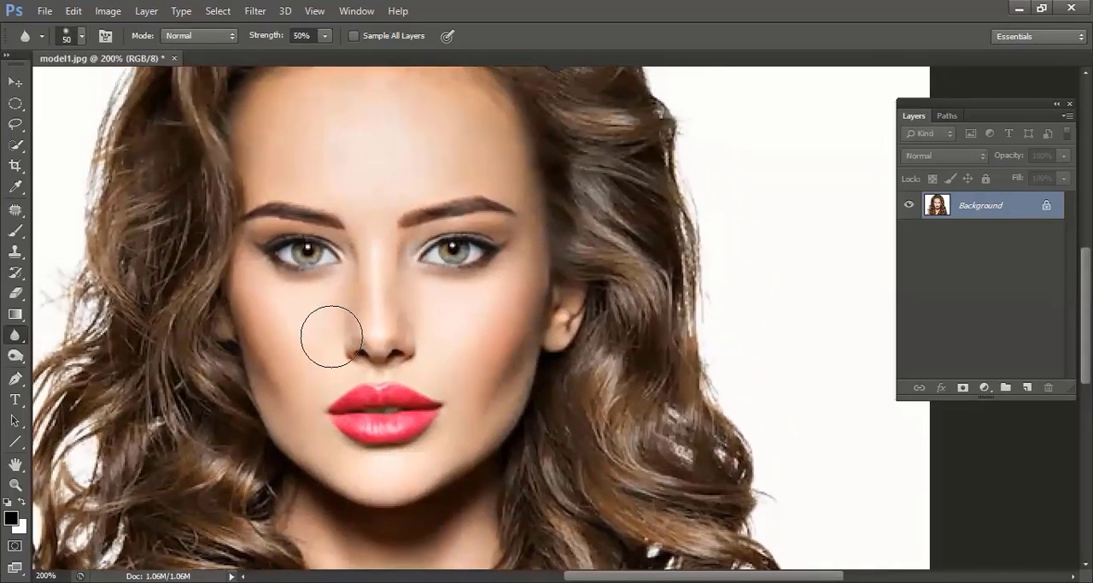
Sharpen patches of skin on the forehead and both cheeks with the Sharpen tool at 50% strength
right_click(13, 339)
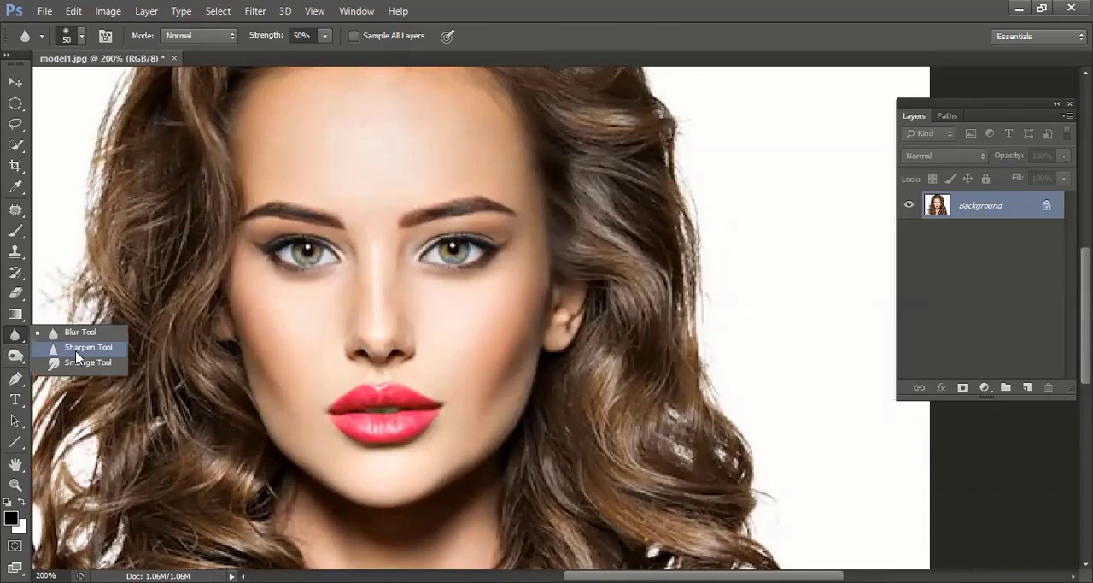
left_click(86, 347)
key("bracketright")
key("bracketright")
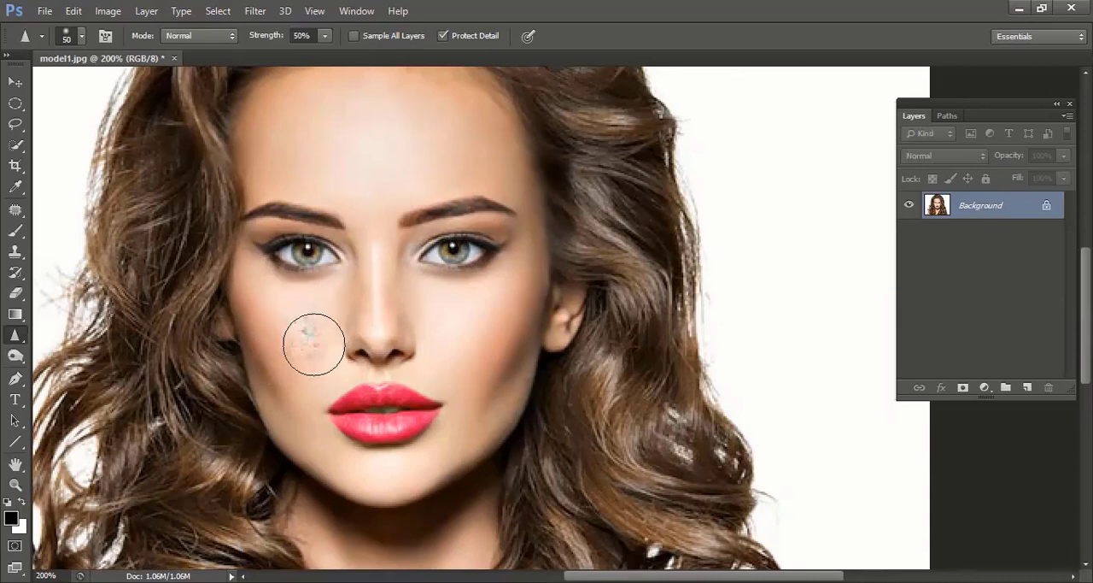
left_click_drag(310, 341, 293, 348)
mouse_move(461, 333)
left_mouse_down()
mouse_move(496, 337)
mouse_move(479, 349)
left_mouse_up()
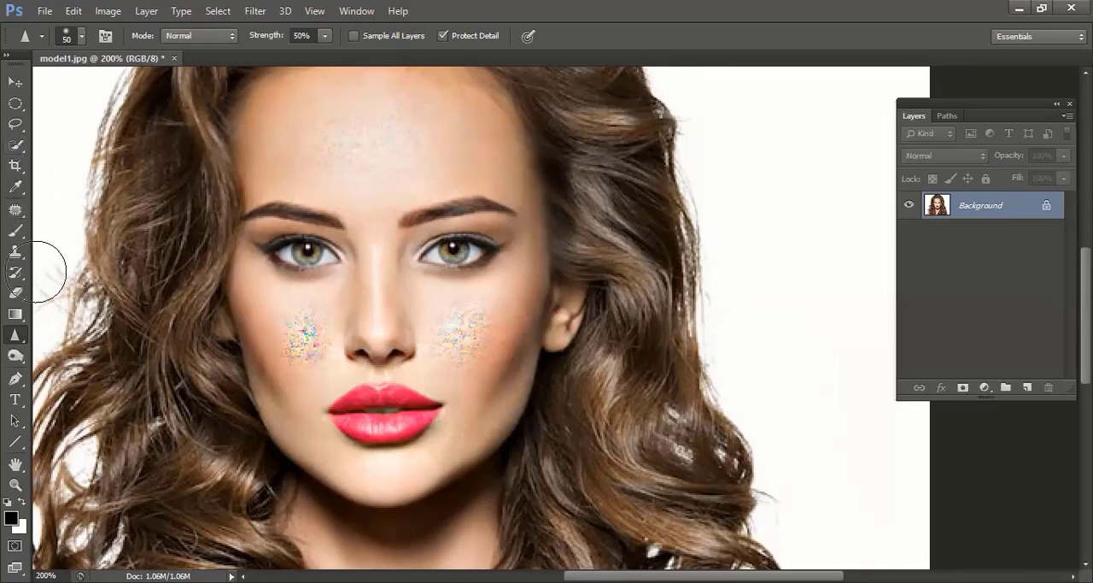
Select an elliptical area over the eye and eyebrow on the image's right side, fill it with black and deselect it
left_click_drag(17, 271, 85, 272)
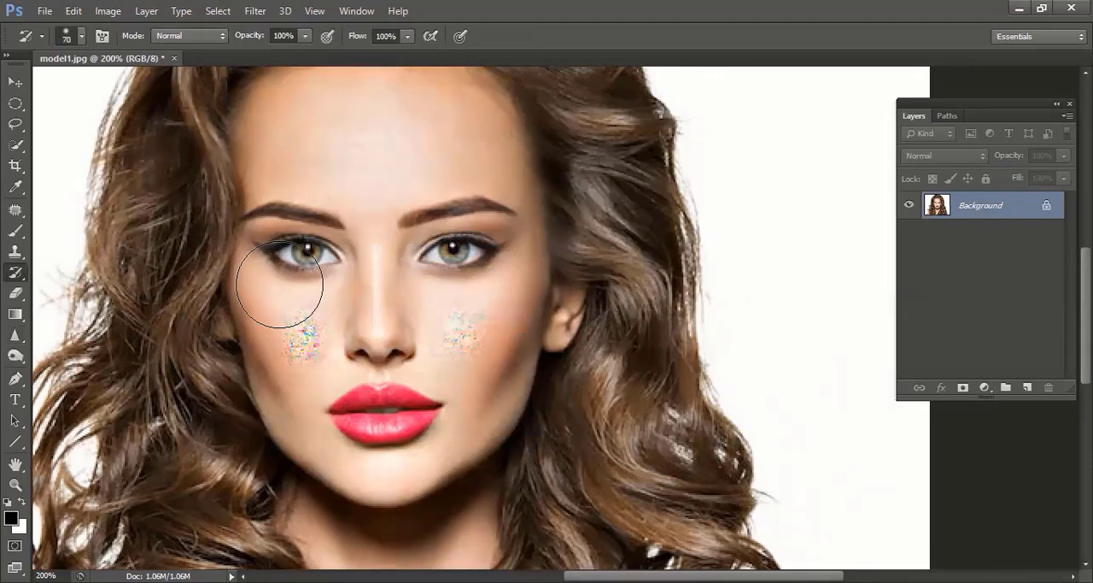
left_click(15, 103)
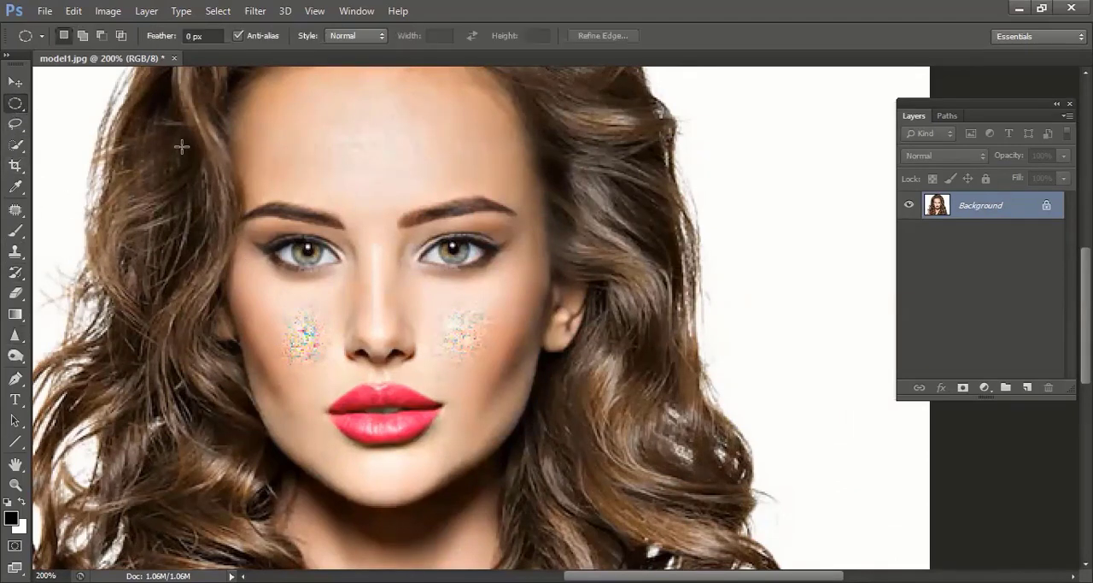
left_click_drag(369, 133, 528, 306)
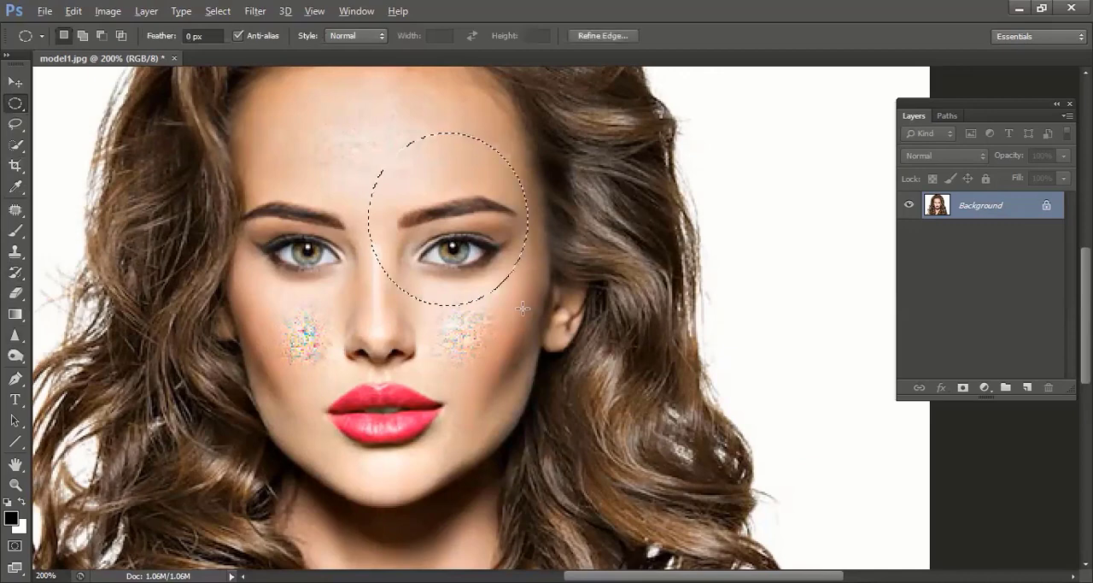
key("alt+BackSpace")
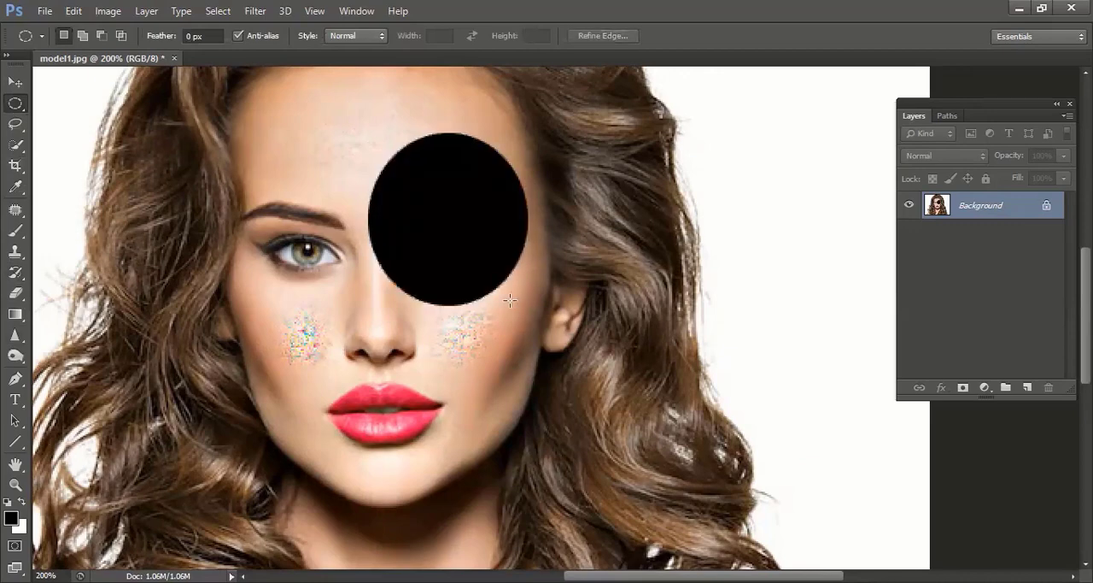
Restore the forehead, the black-covered eye area and both speckled cheeks with the 70 px History Brush
left_click(15, 272)
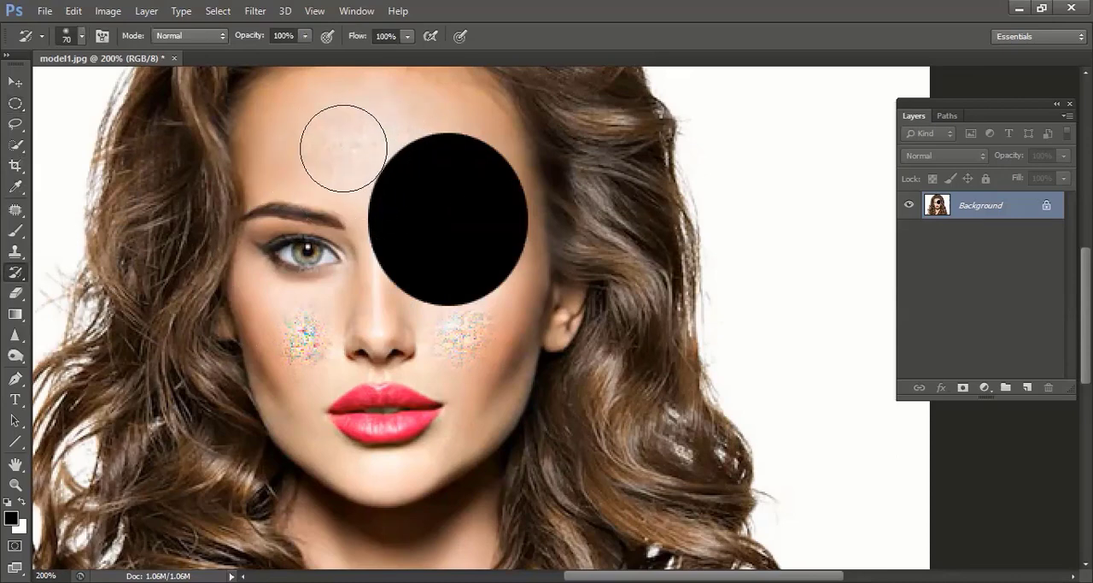
mouse_move(317, 136)
left_mouse_down()
mouse_move(356, 139)
mouse_move(359, 175)
mouse_move(463, 162)
mouse_move(514, 205)
mouse_move(461, 269)
mouse_move(480, 290)
mouse_move(420, 330)
mouse_move(485, 391)
left_mouse_up()
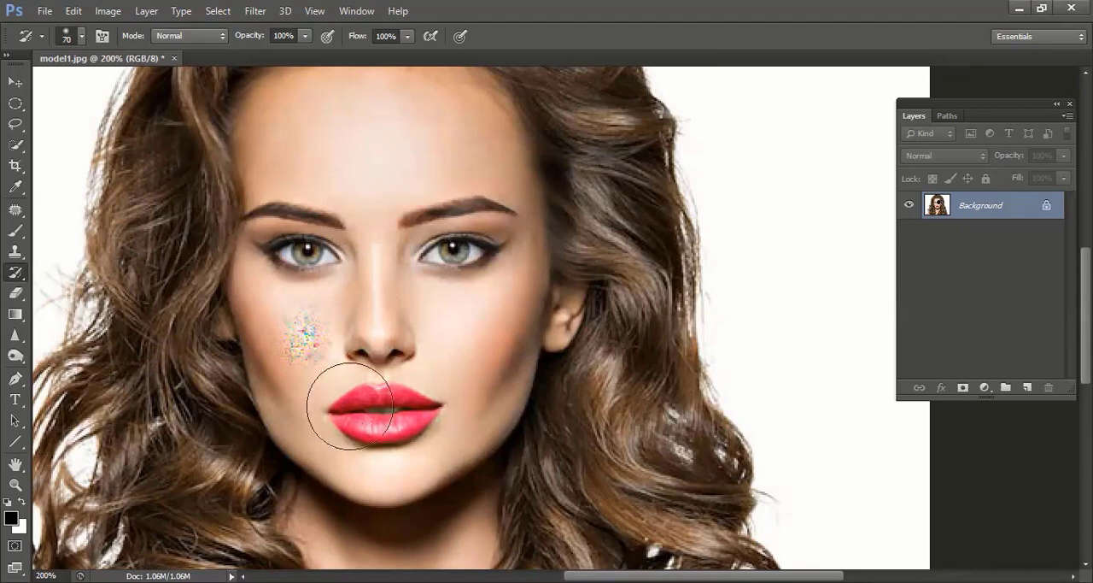
mouse_move(366, 402)
left_mouse_down()
mouse_move(264, 387)
mouse_move(311, 388)
mouse_move(275, 402)
left_mouse_up()
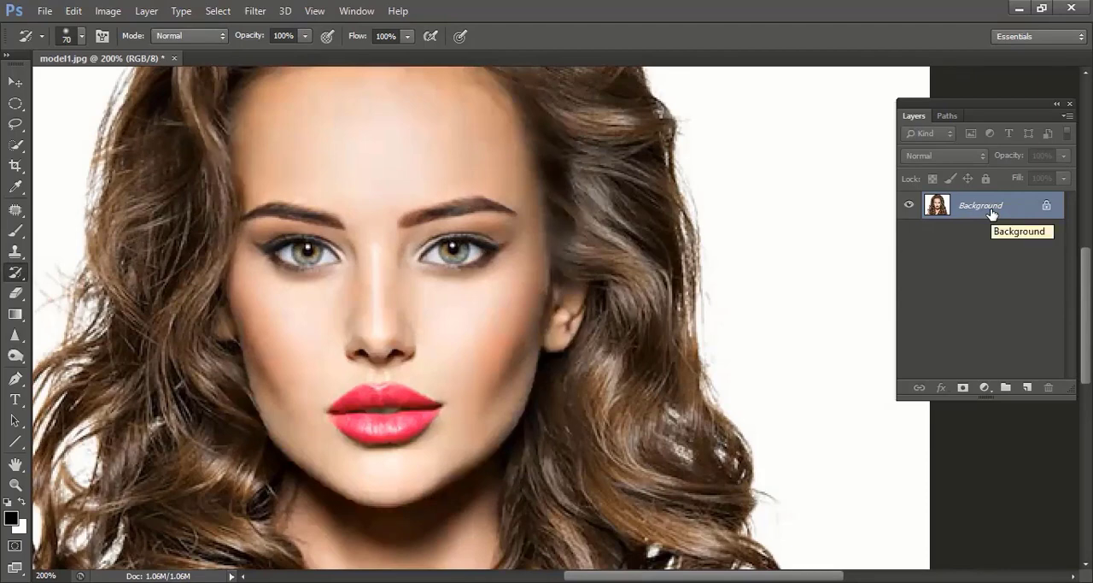
Thin both eyebrows with the Smudge tool, using a 35 px soft brush at 50% strength
left_click(15, 335)
left_click(12, 341)
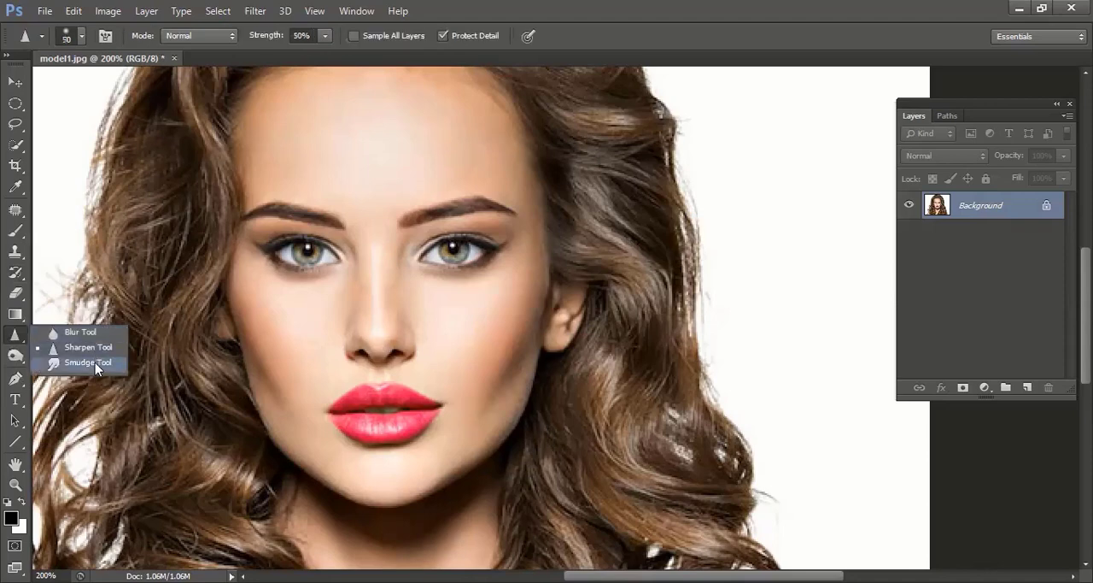
left_click(95, 362)
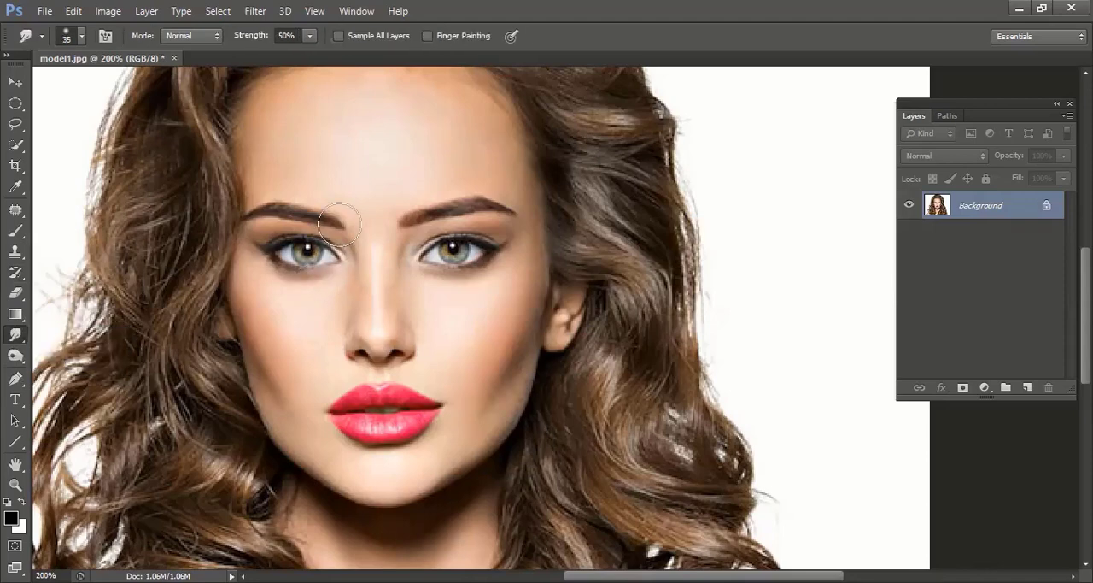
mouse_move(346, 235)
left_mouse_down()
mouse_move(366, 274)
mouse_move(334, 239)
left_mouse_up()
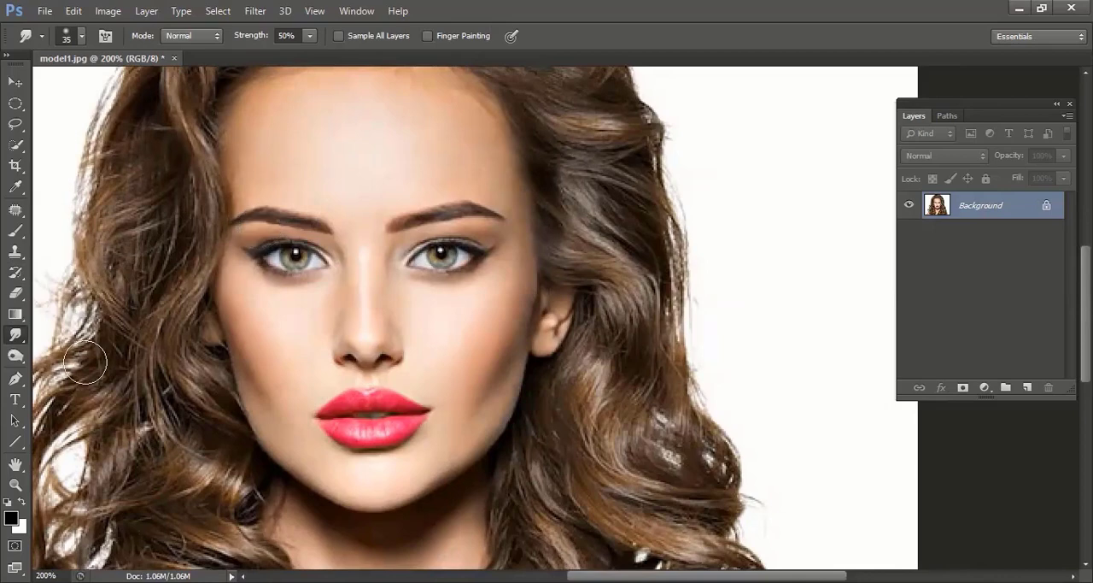
left_click(82, 38)
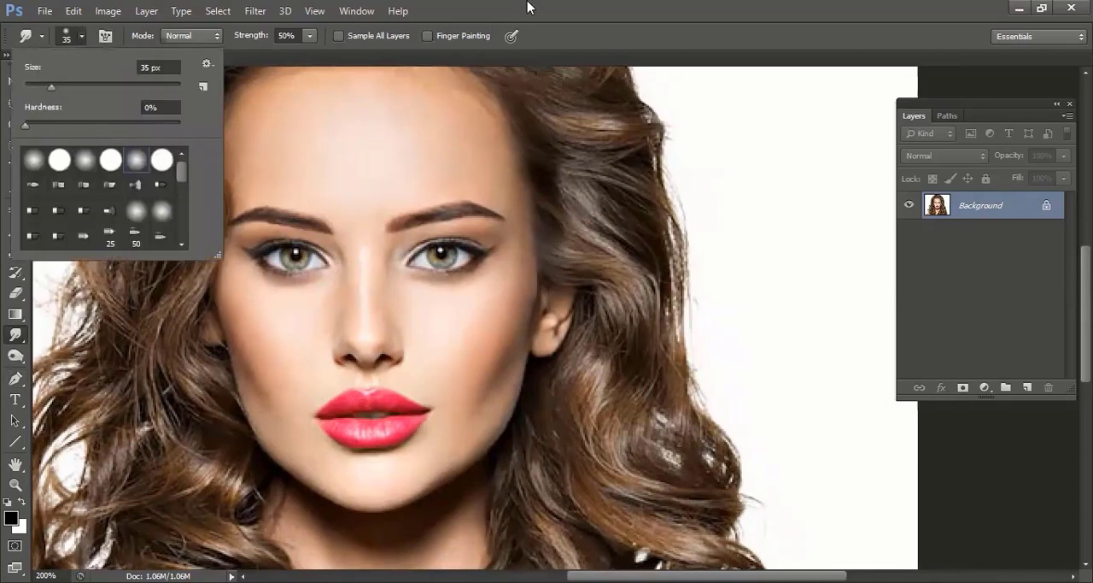
left_click(549, 208)
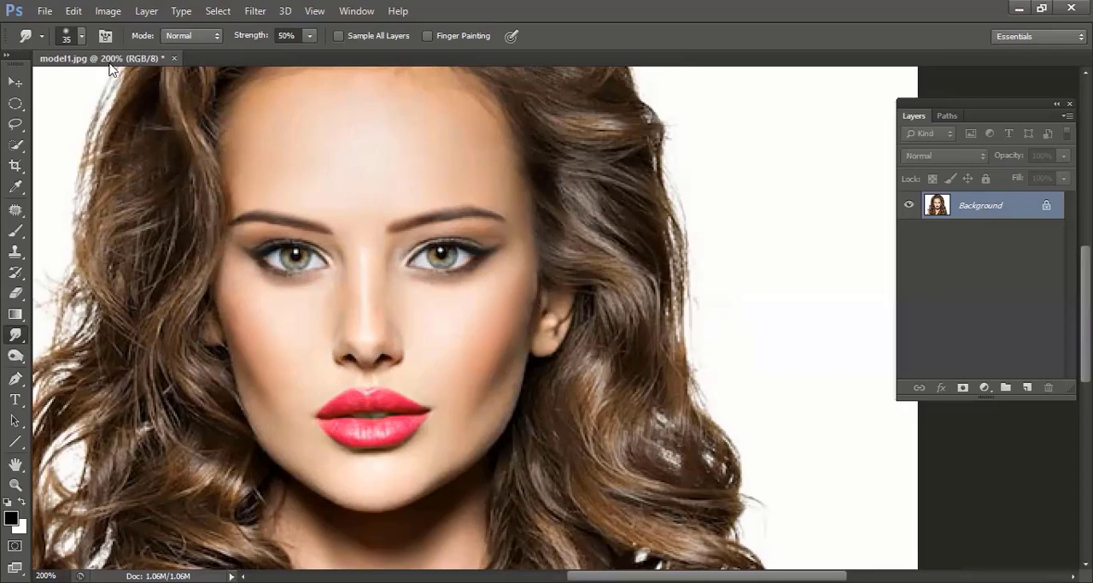
Adjust the Smudge brush size to 27 px, then enlarge it to 37 px
left_click(82, 37)
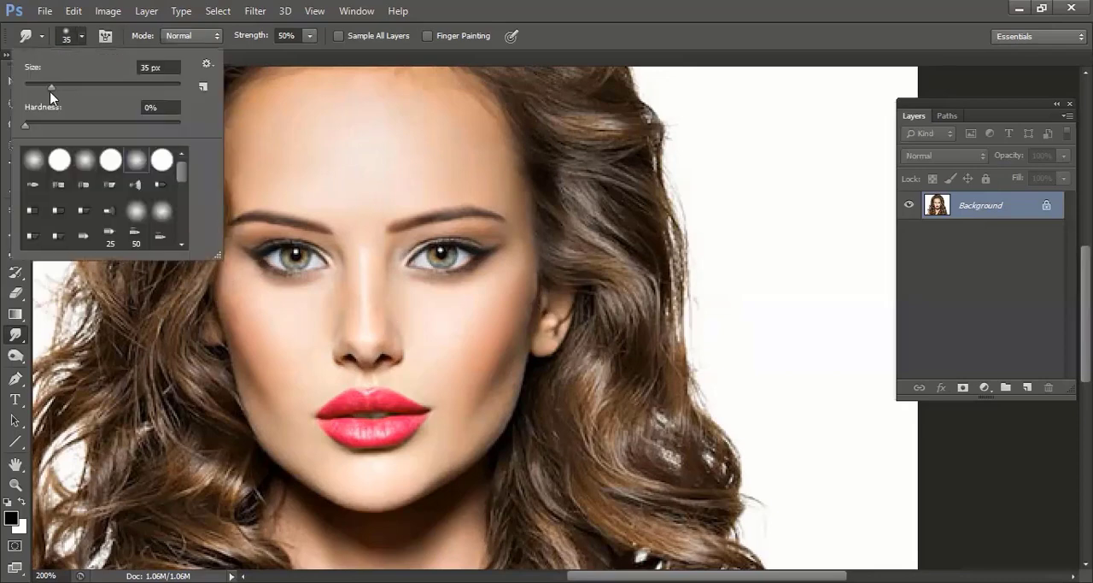
left_click_drag(47, 90, 42, 89)
left_click(454, 12)
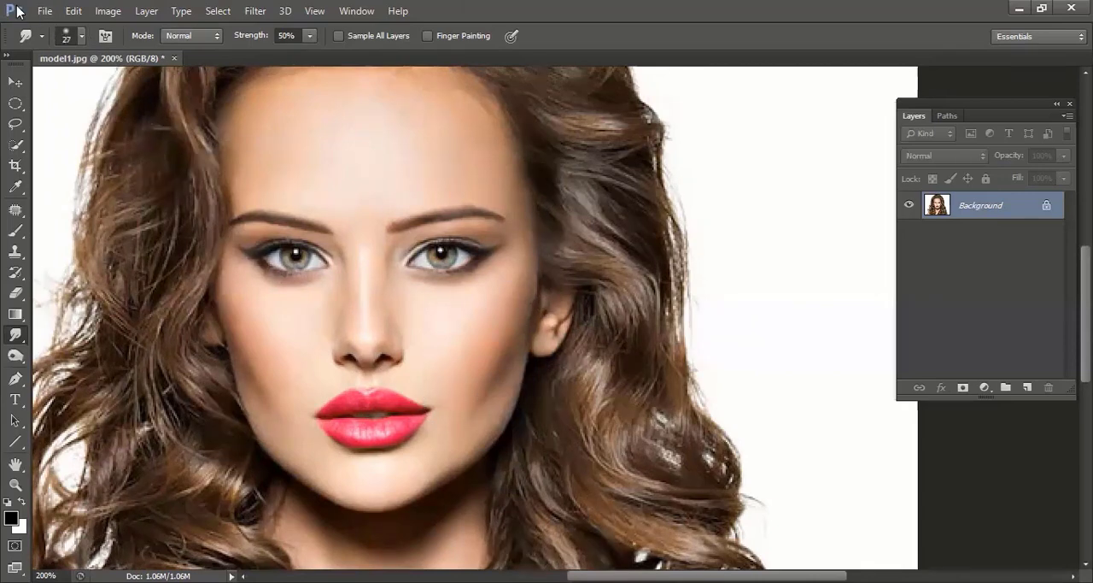
left_click(81, 35)
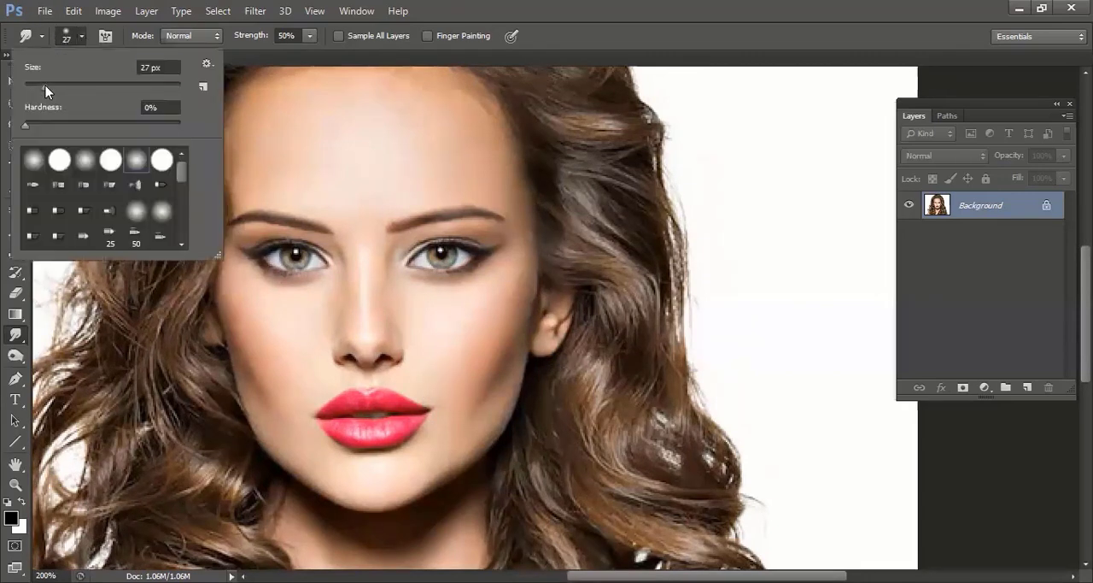
left_click_drag(45, 86, 53, 84)
left_click(449, 8)
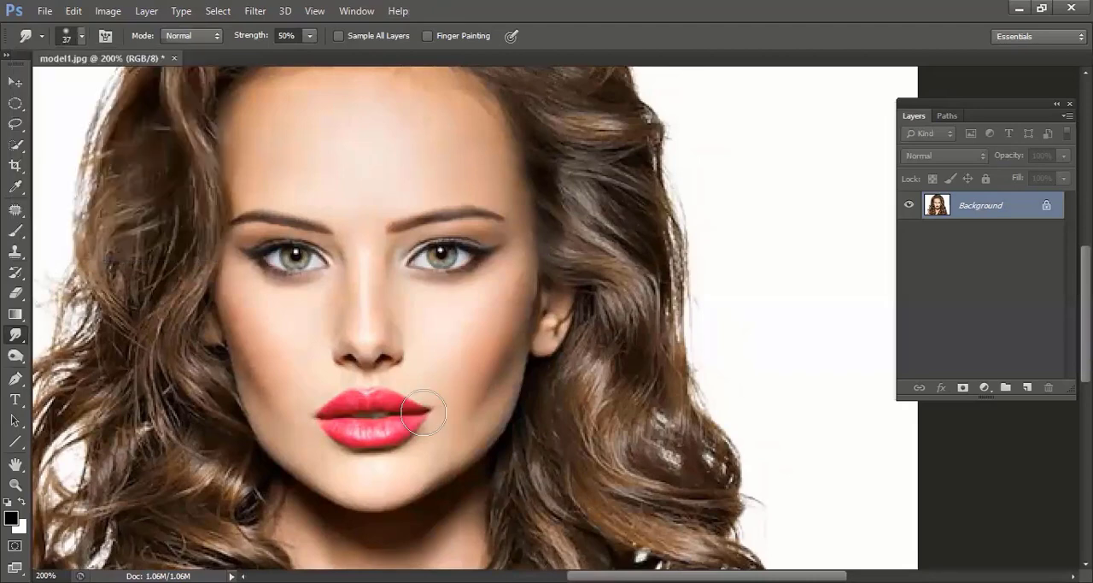
Smudge both mouth corners outward, then undo the stroke on the image's left corner
left_click_drag(424, 412, 449, 403)
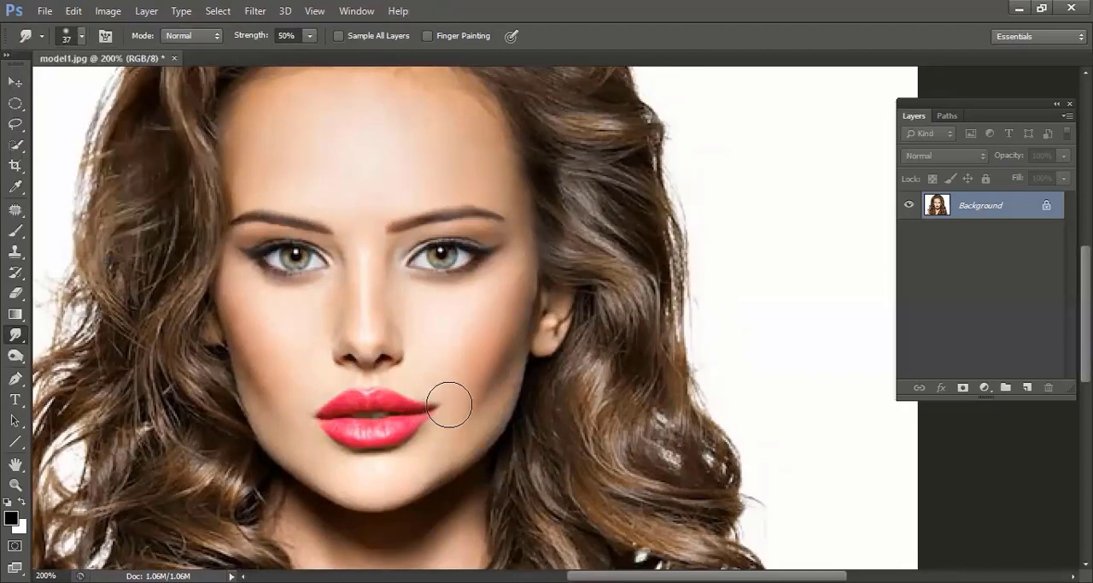
left_click_drag(321, 418, 300, 415)
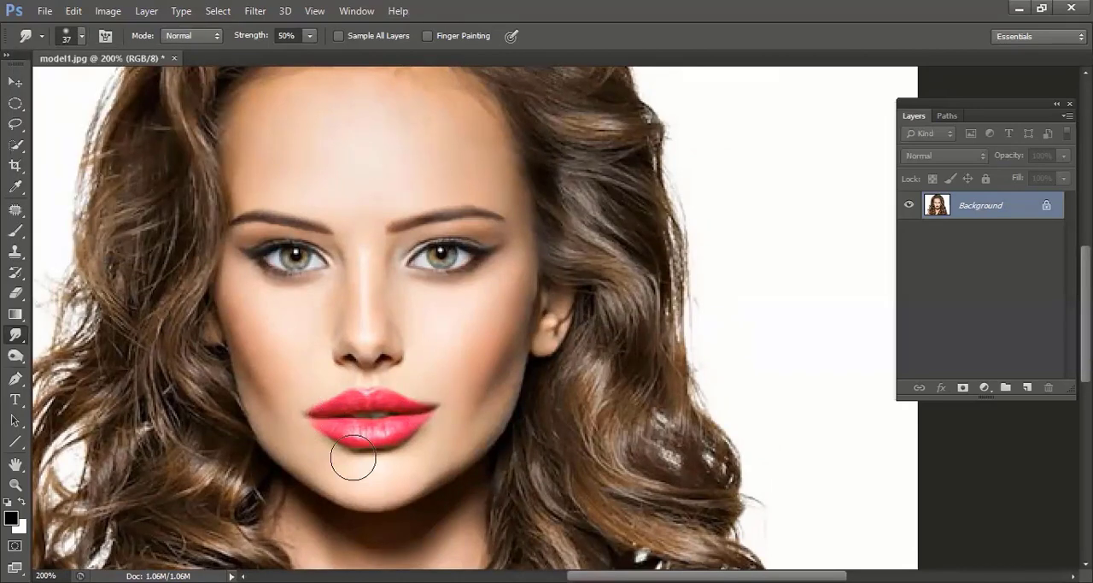
key("ctrl+z")
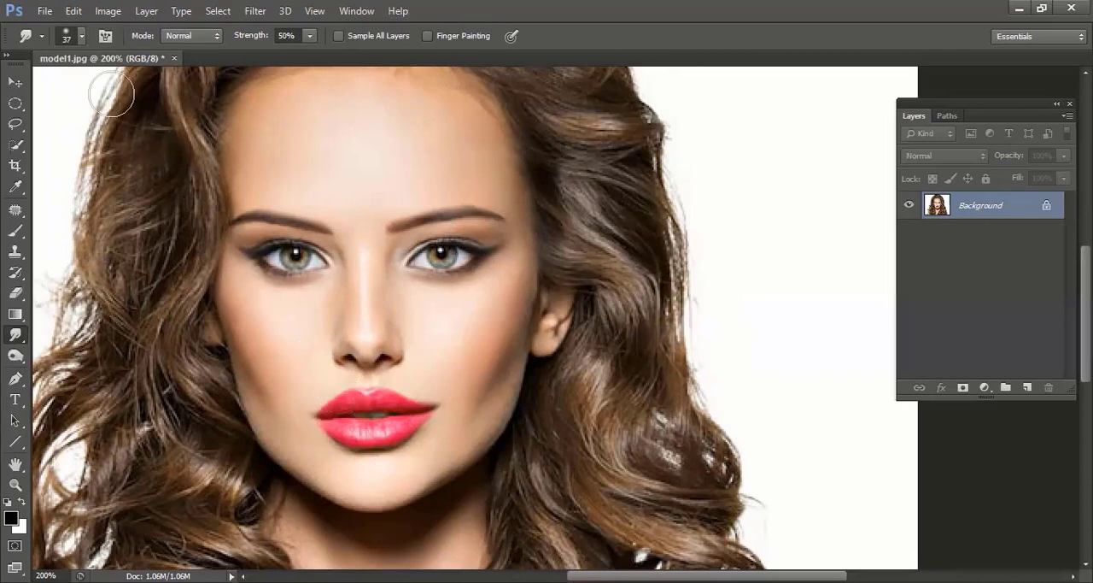
Reduce the Smudge brush to 20 px and push the mouth corner on the image's left side inward
left_click(81, 38)
left_click_drag(49, 90, 45, 89)
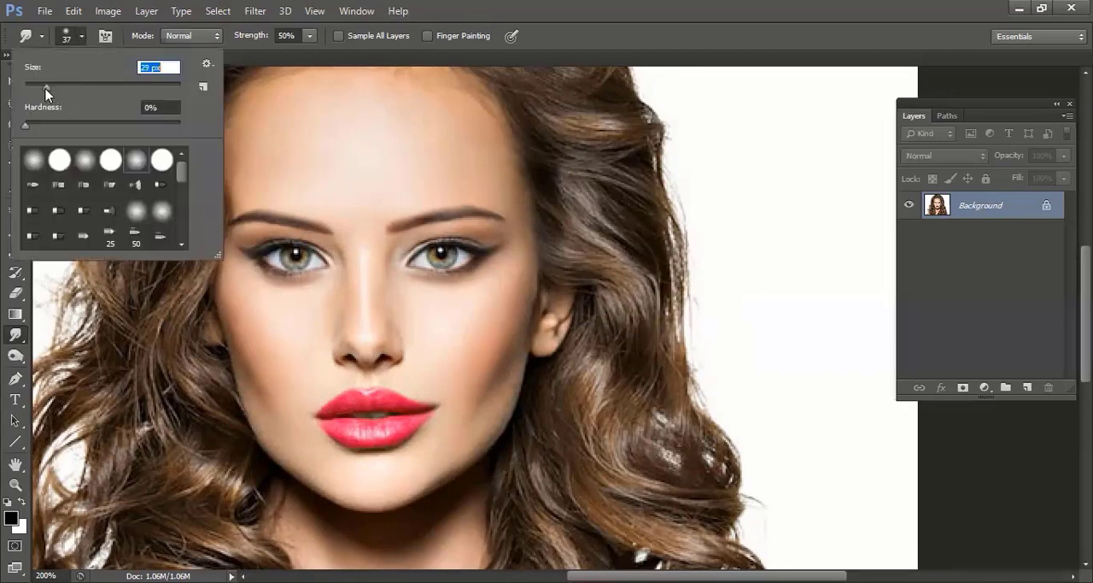
left_click(509, 6)
left_click_drag(315, 417, 313, 425)
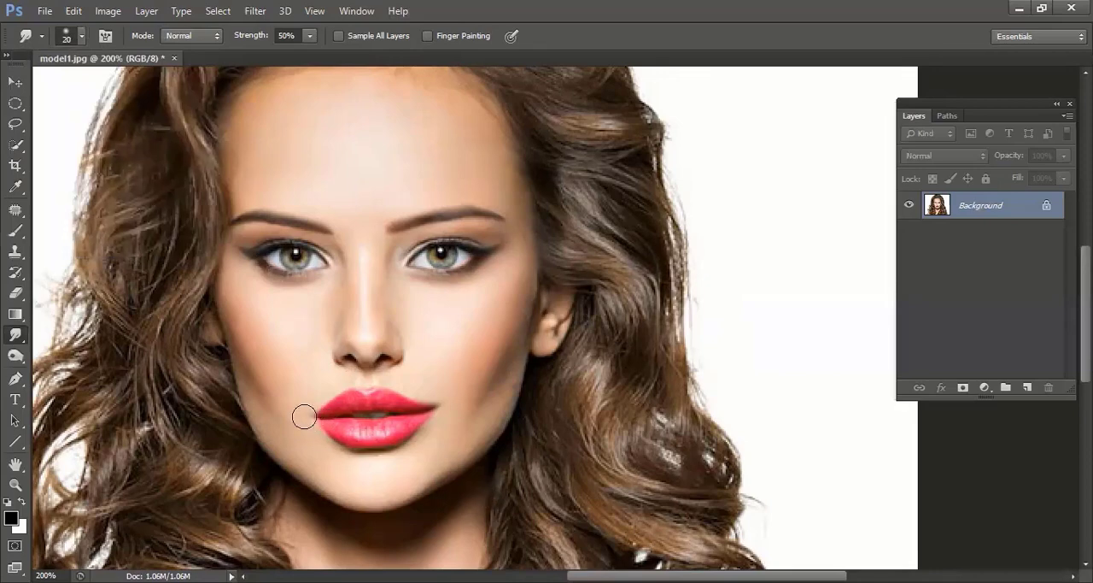
left_click_drag(308, 417, 334, 396)
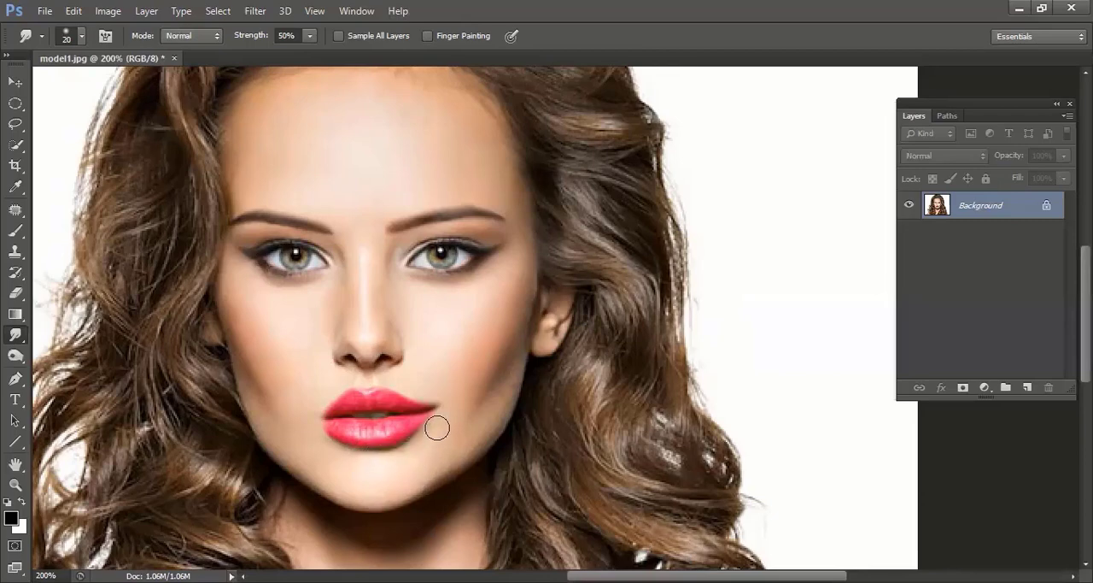
Smudge the mouth corner and lower lip edge on the image's right side inward to narrow the lips
left_click_drag(441, 407, 426, 407)
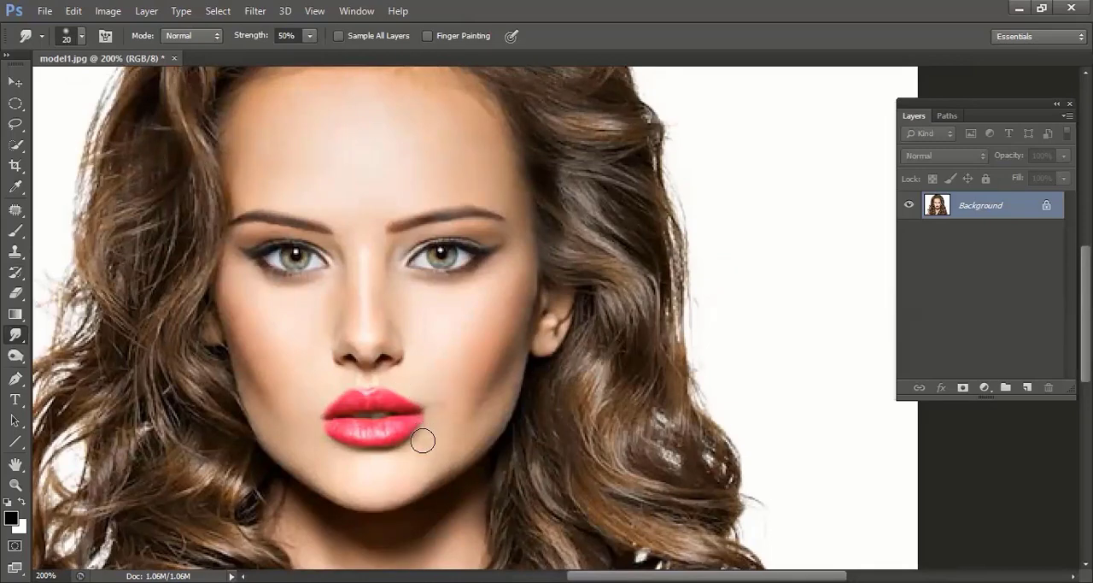
left_click_drag(419, 419, 394, 415)
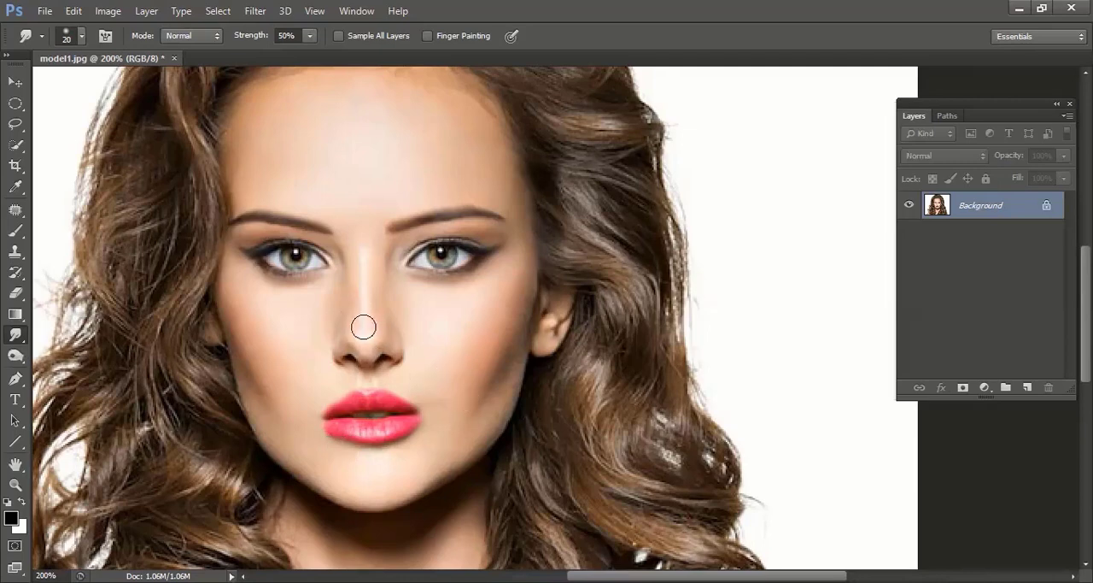
Slim the nose by smudging the outer edges of both nostrils inward with a 20 px brush at 50% strength
key("bracketleft")
key("bracketright")
key("bracketright")
key("bracketright")
key("bracketright")
key("bracketright")
key("ctrl+plus")
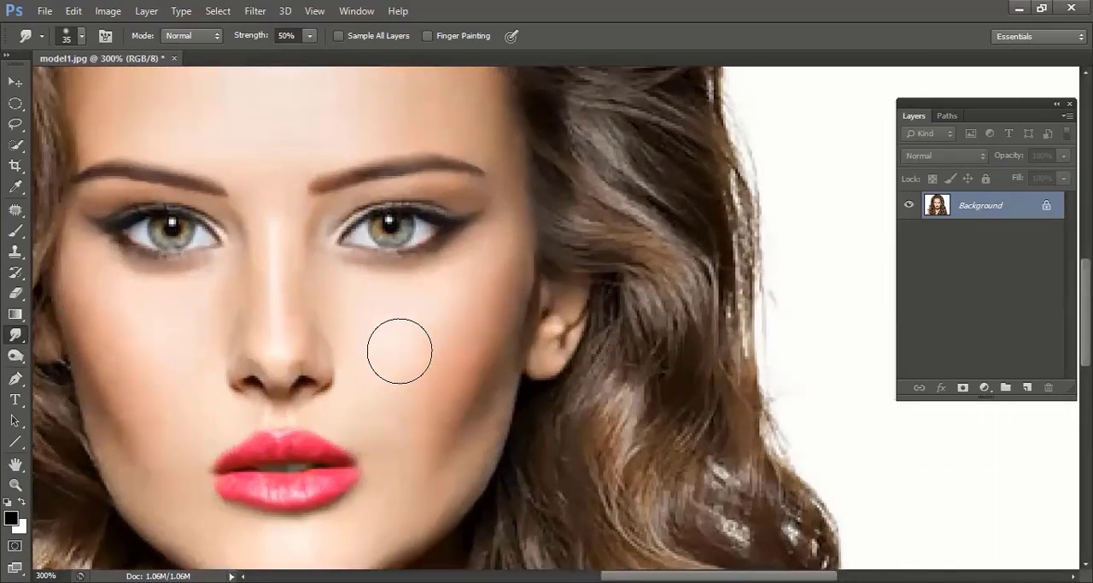
key("bracketleft")
key("bracketleft")
key("bracketleft")
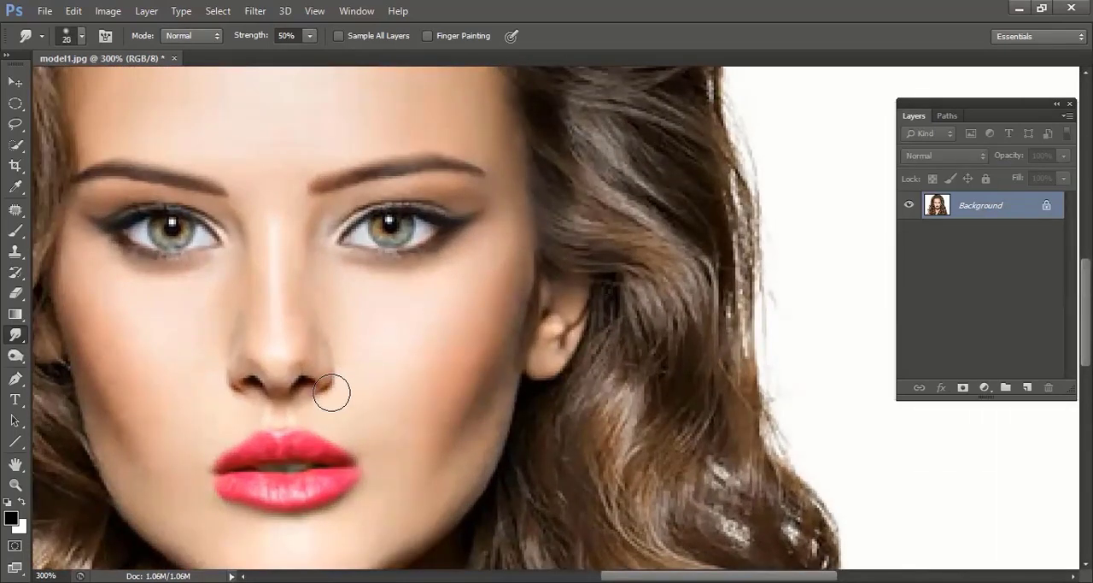
left_click_drag(332, 393, 329, 395)
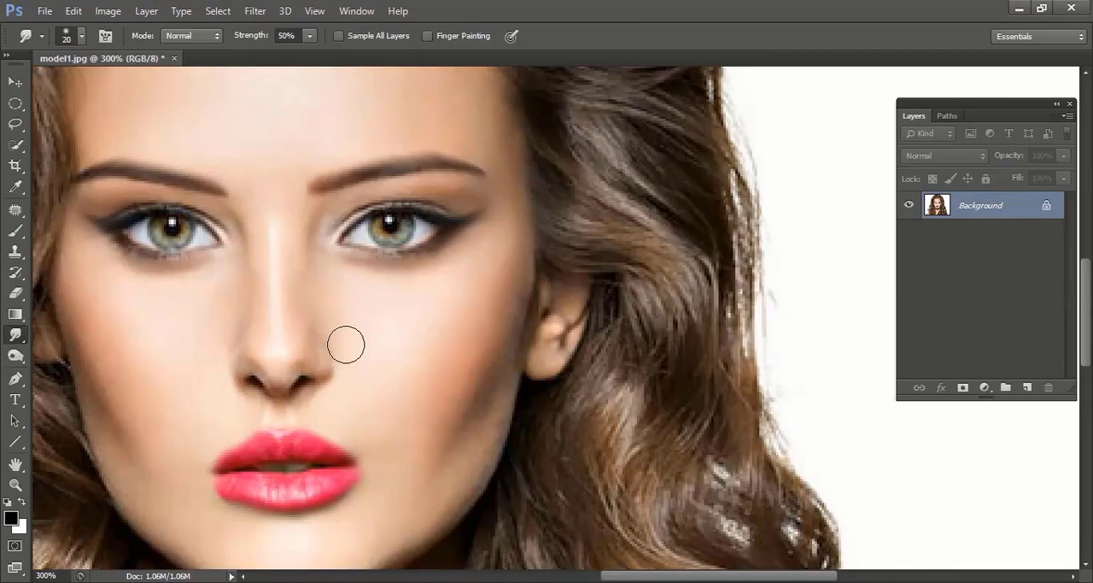
key("ctrl+0")
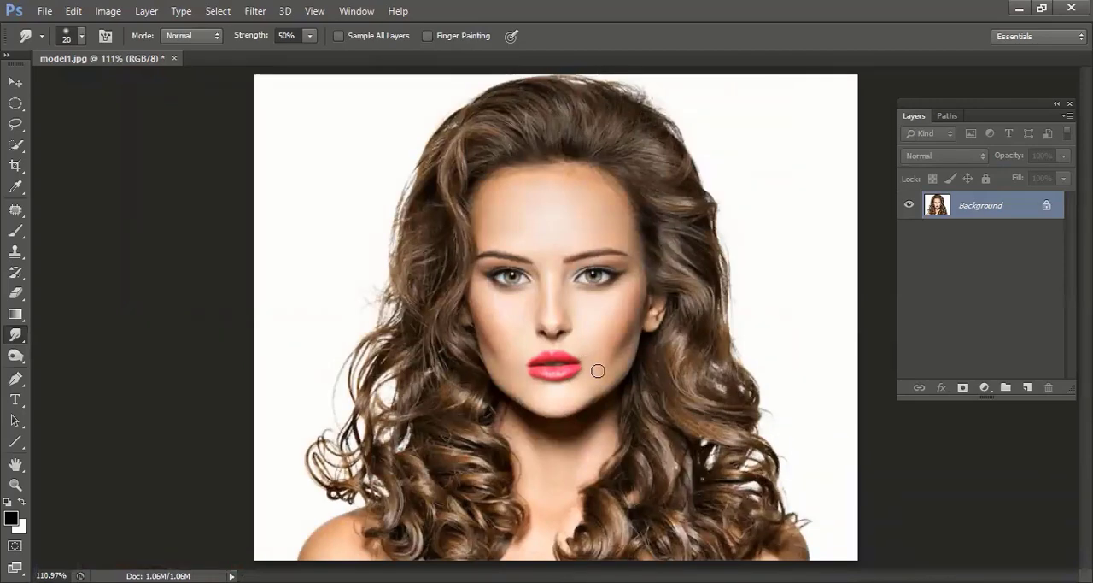
left_click(533, 383, "ctrl")
left_click(526, 382, "ctrl")
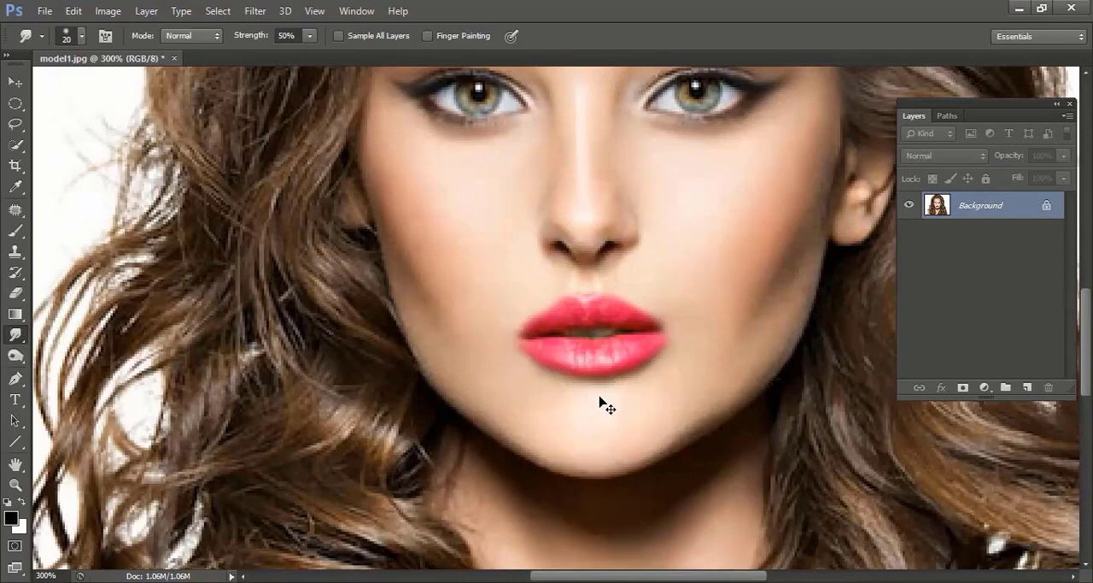
key("ctrl+0")
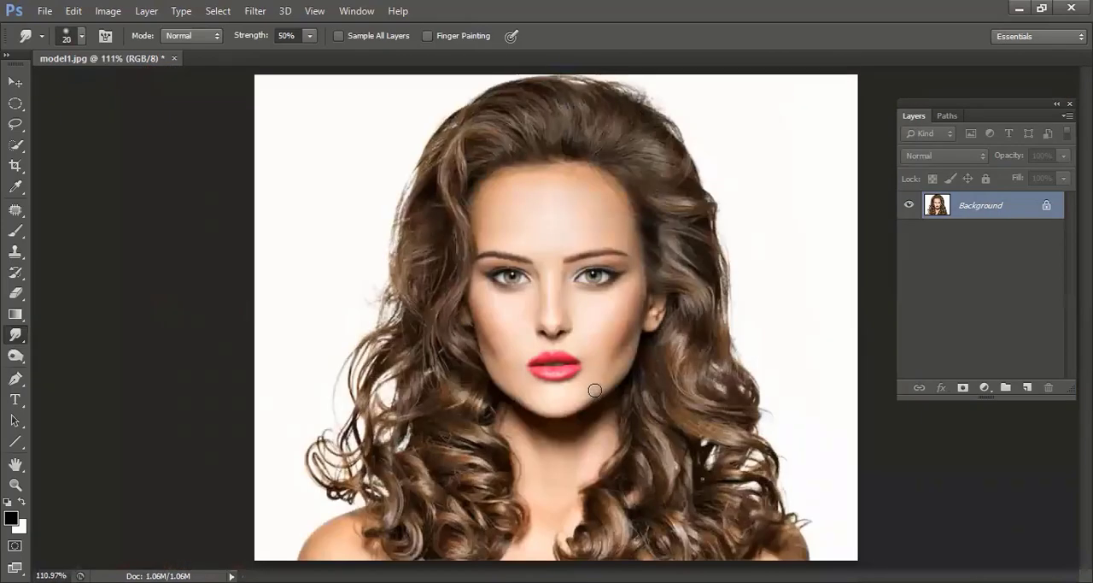